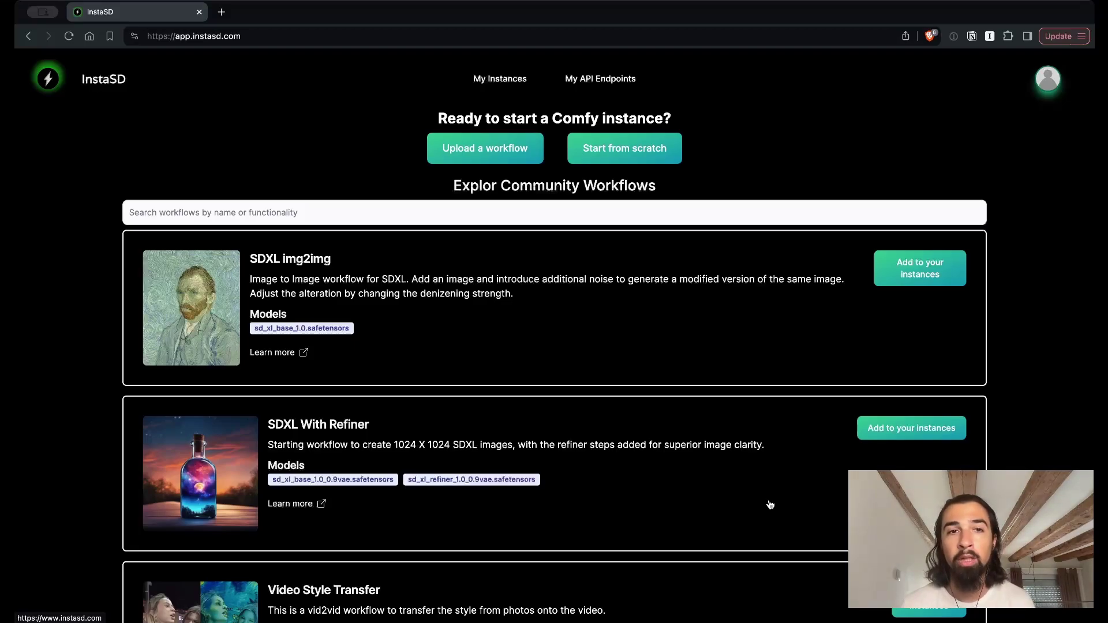
Find FaceSwap on the second page of community workflows and add it to your instances
scroll(769, 505, "down", 6)
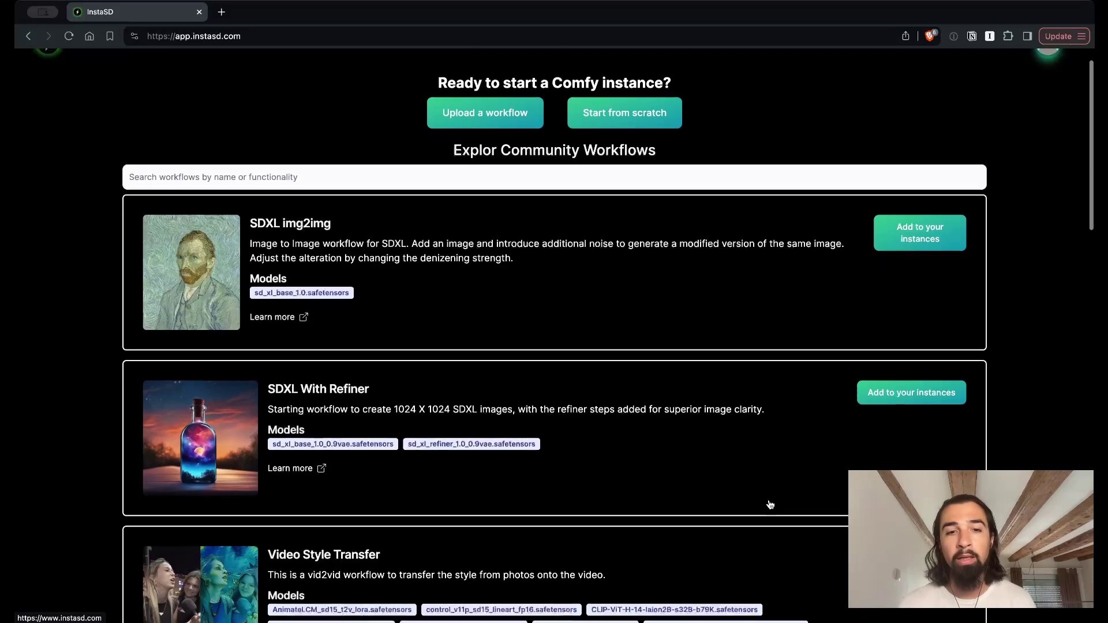
scroll(770, 505, "down", 5)
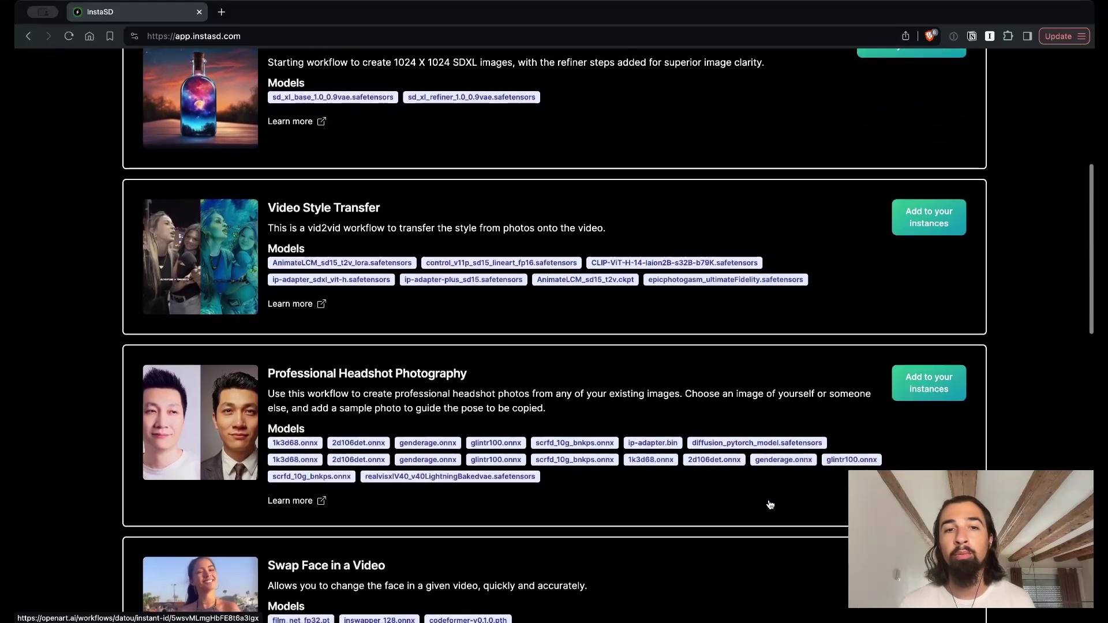
scroll(770, 505, "down", 10)
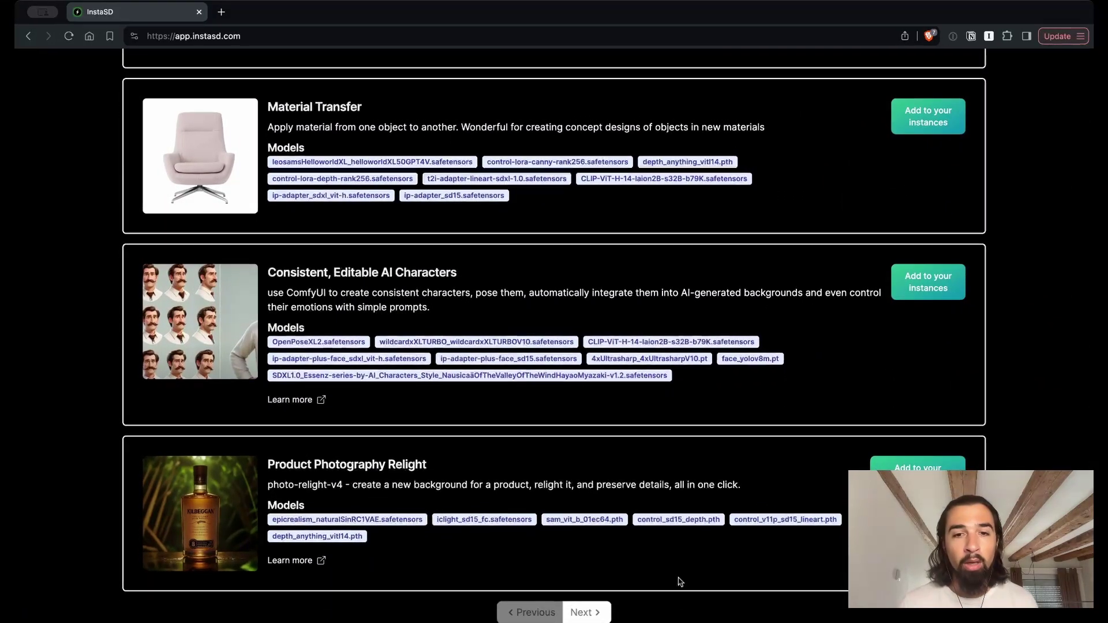
left_click(584, 612)
scroll(563, 392, "up", 1)
scroll(563, 393, "up", 5)
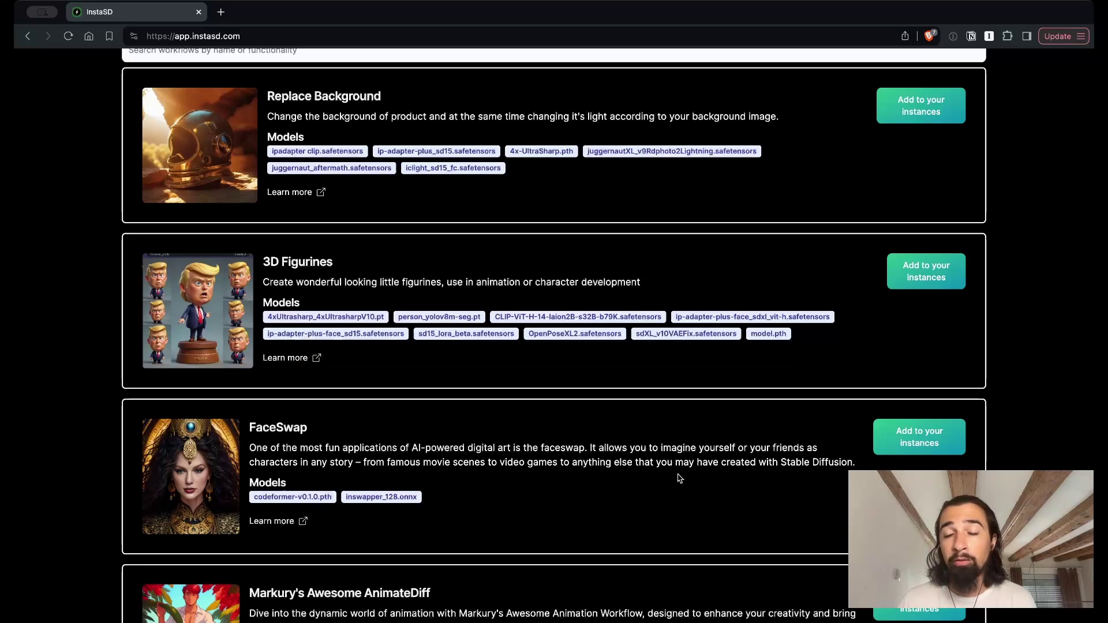
left_click(924, 442)
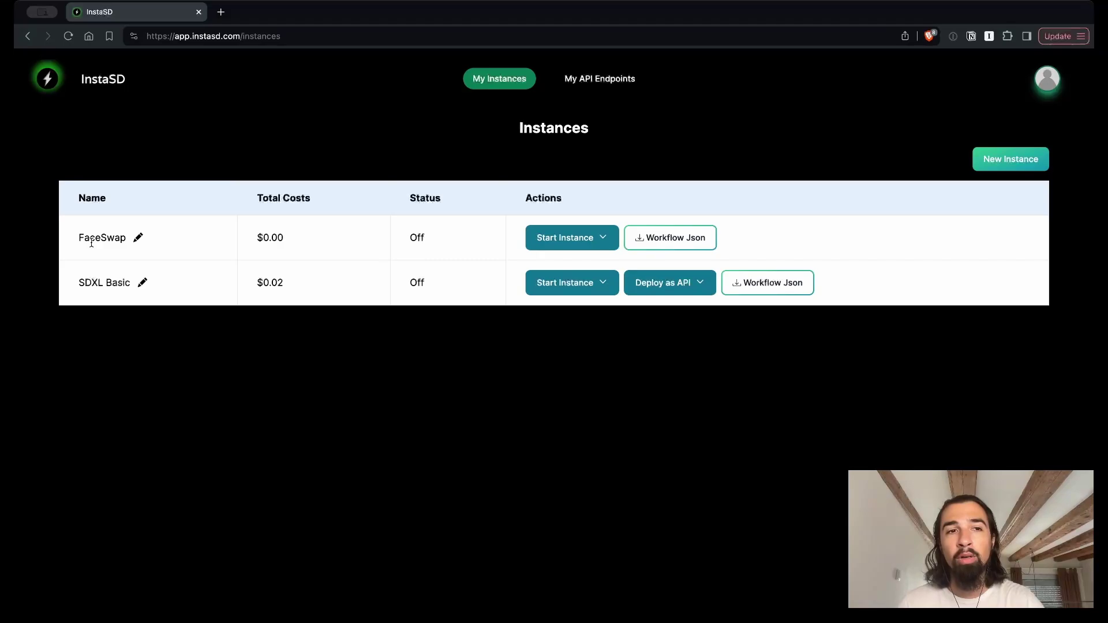
Start the FaceSwap instance on a Large 48 GB machine
left_click(569, 243)
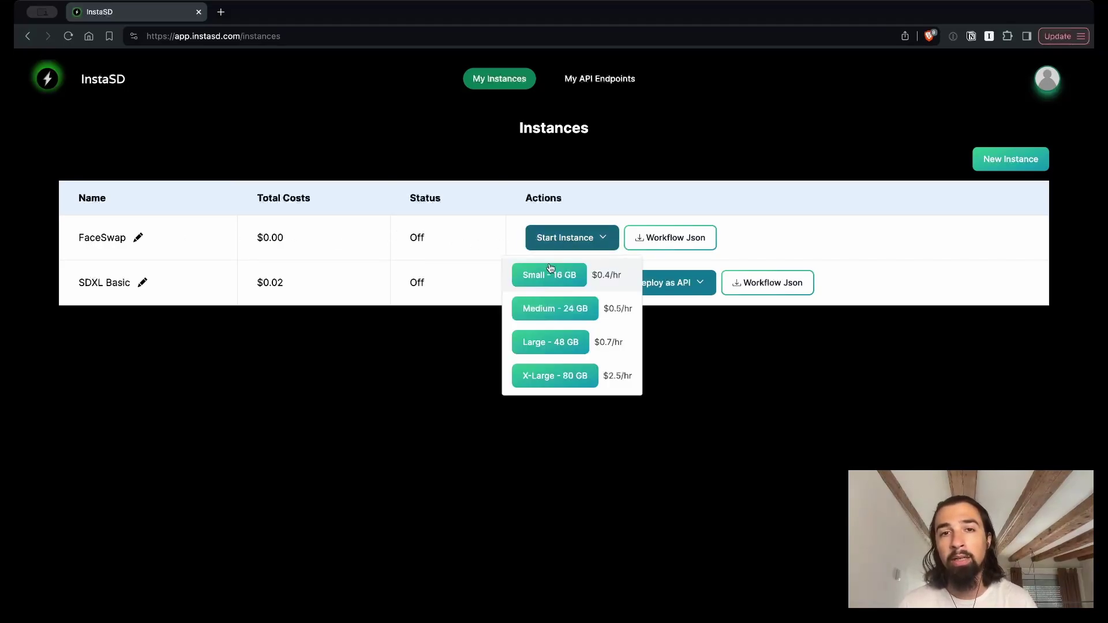
left_click(543, 345)
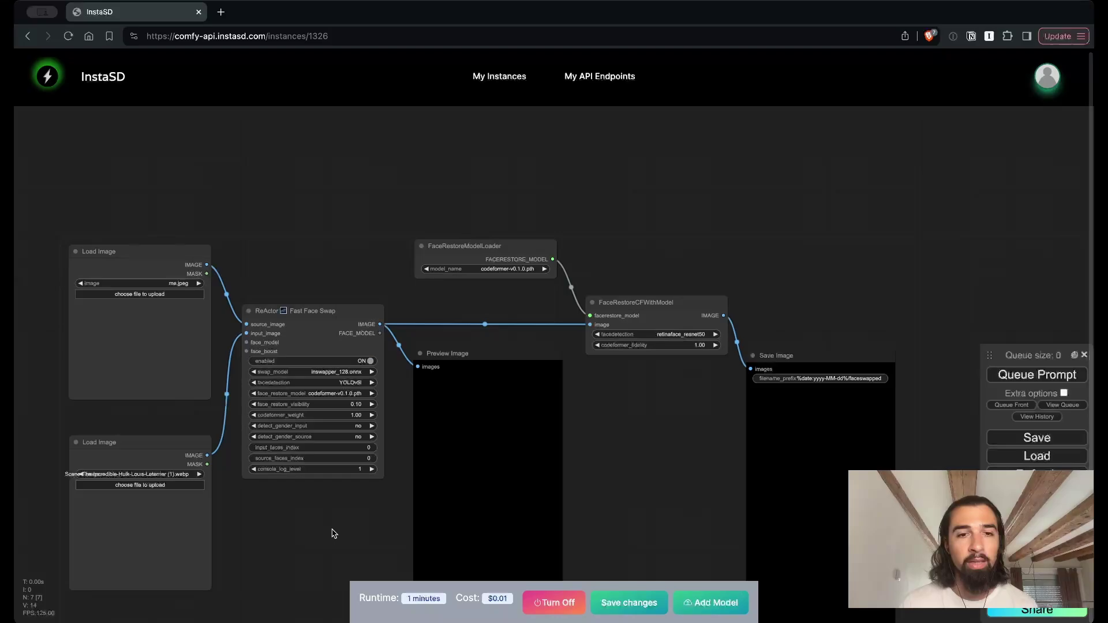
Load superman.jpg as the target image, run the face swap, and zoom into the result
left_click_drag(331, 531, 287, 378)
left_click(997, 372)
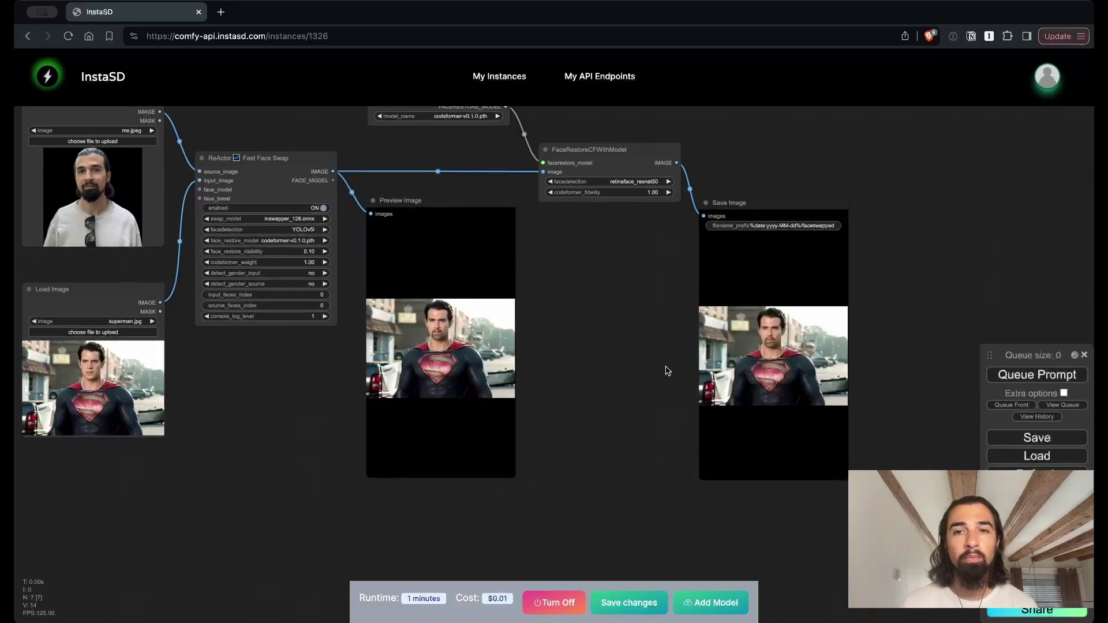
left_click_drag(670, 370, 489, 371)
scroll(576, 356, "up", 14)
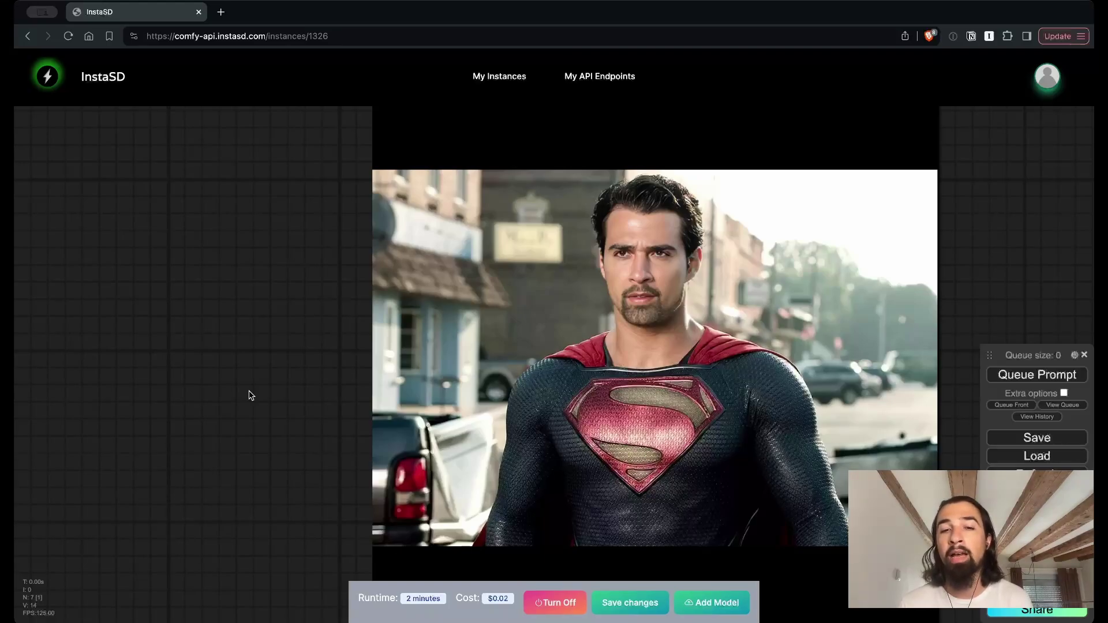
Close the enlarged result and nudge the FaceRestoreCFWithModel node back into place
left_click(277, 358)
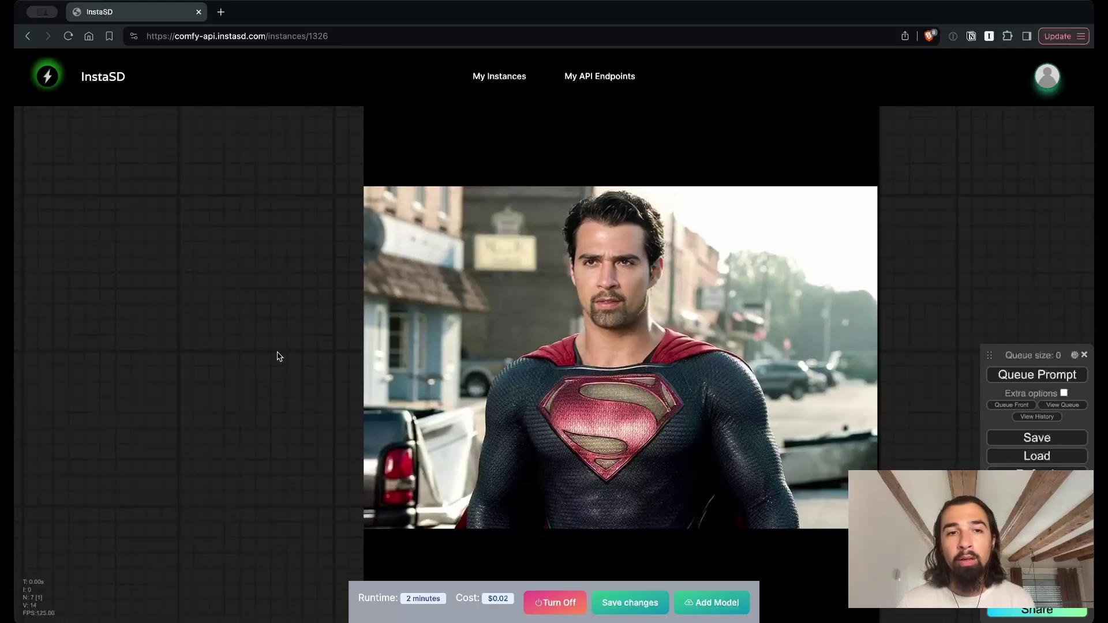
left_click_drag(246, 348, 634, 351)
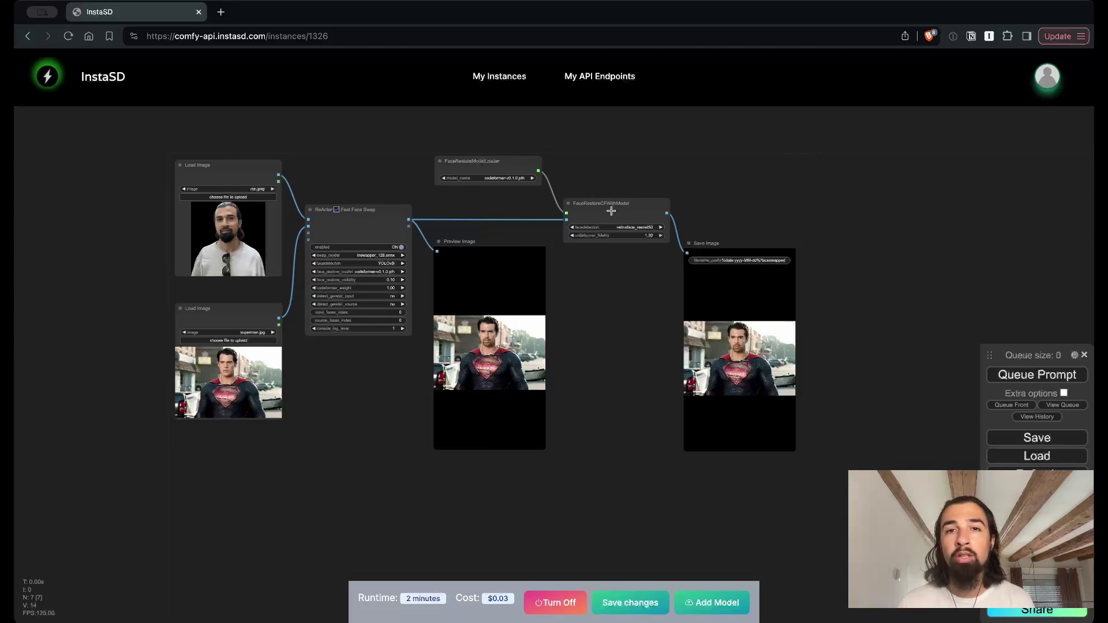
mouse_move(610, 211)
left_mouse_down()
mouse_move(628, 181)
mouse_move(611, 208)
left_mouse_up()
left_click(600, 362)
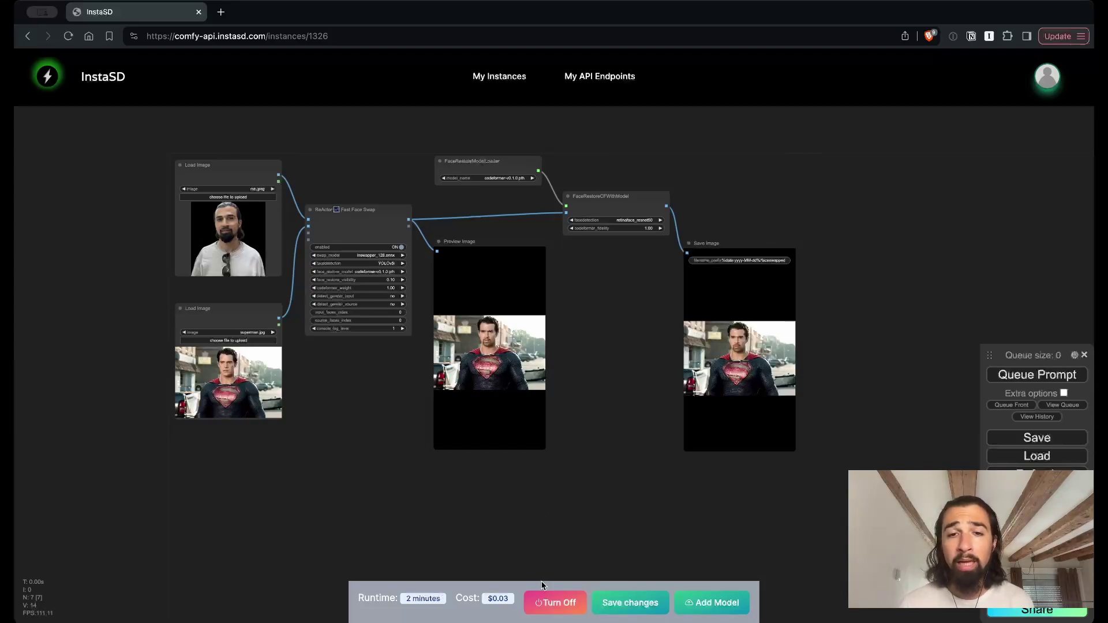
Turn off the FaceSwap instance and confirm its termination
left_click(546, 604)
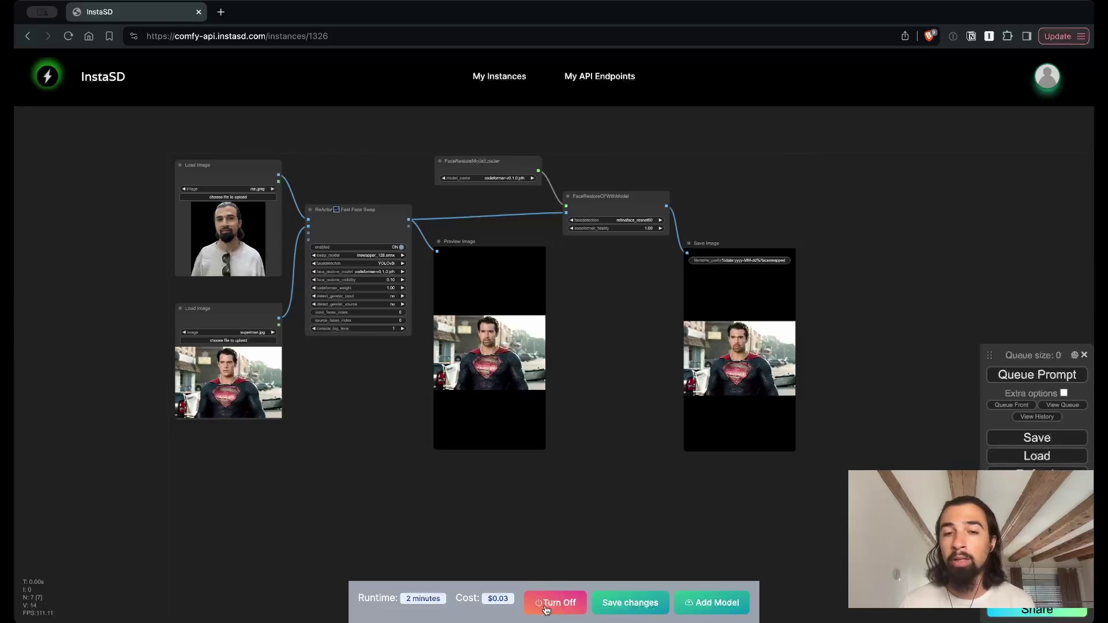
left_click(545, 604)
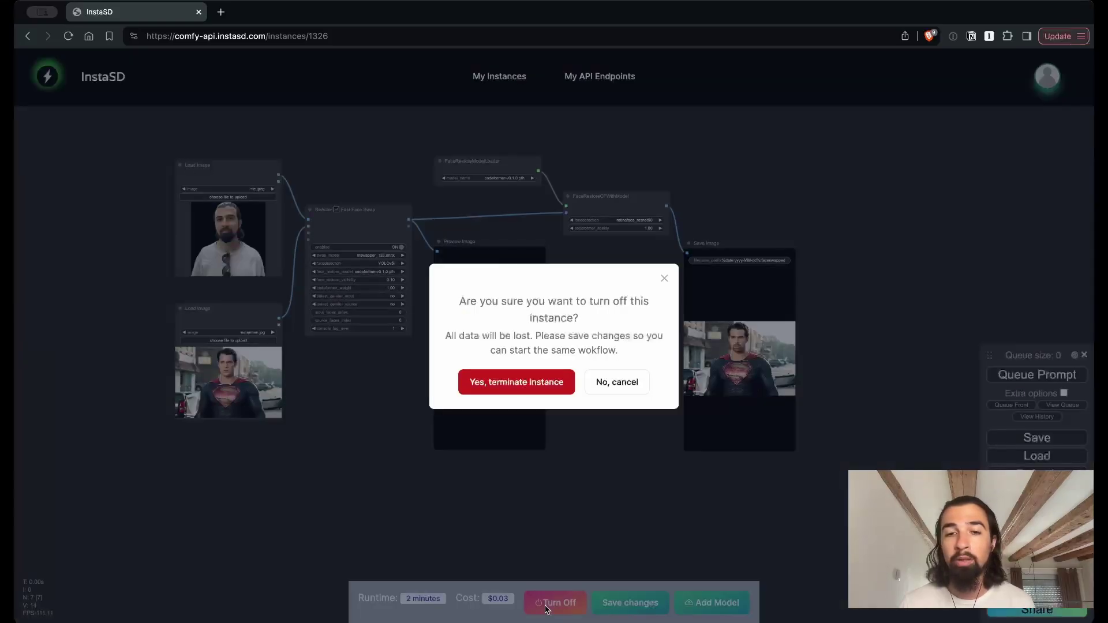
left_click(514, 382)
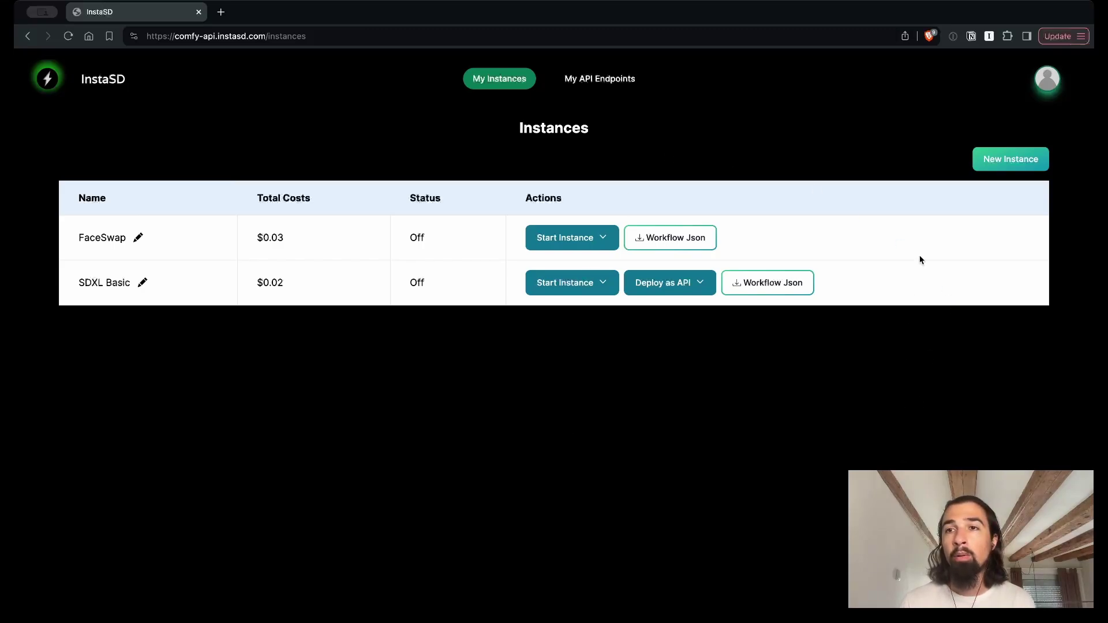
Upload the inpainting workflow JSON as a new instance named 'BrushNet Basic'
left_click(995, 161)
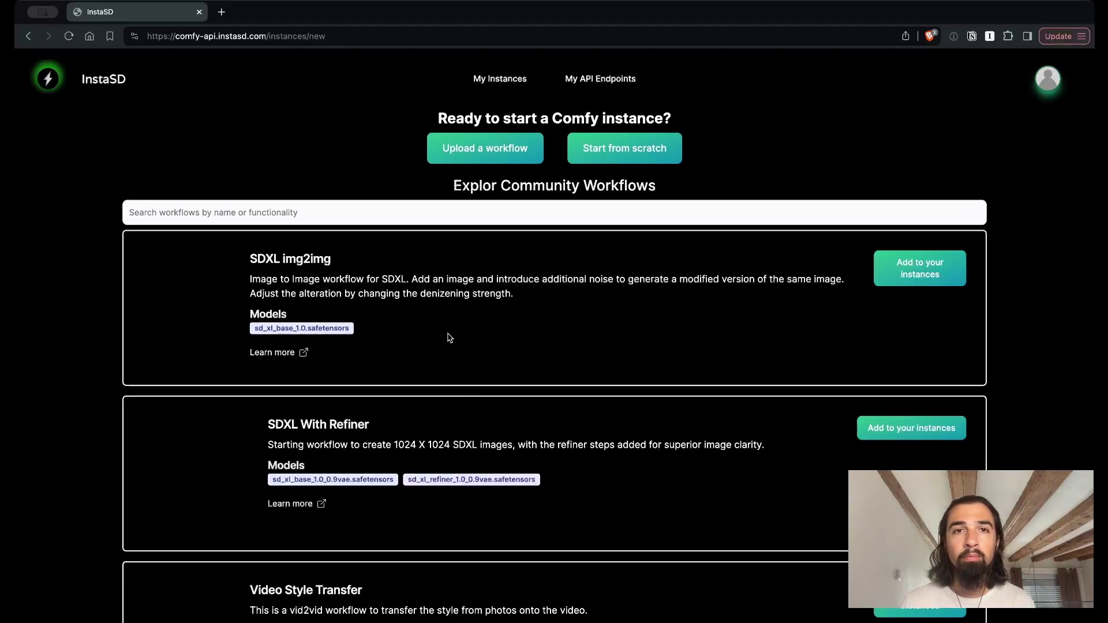
left_click(475, 154)
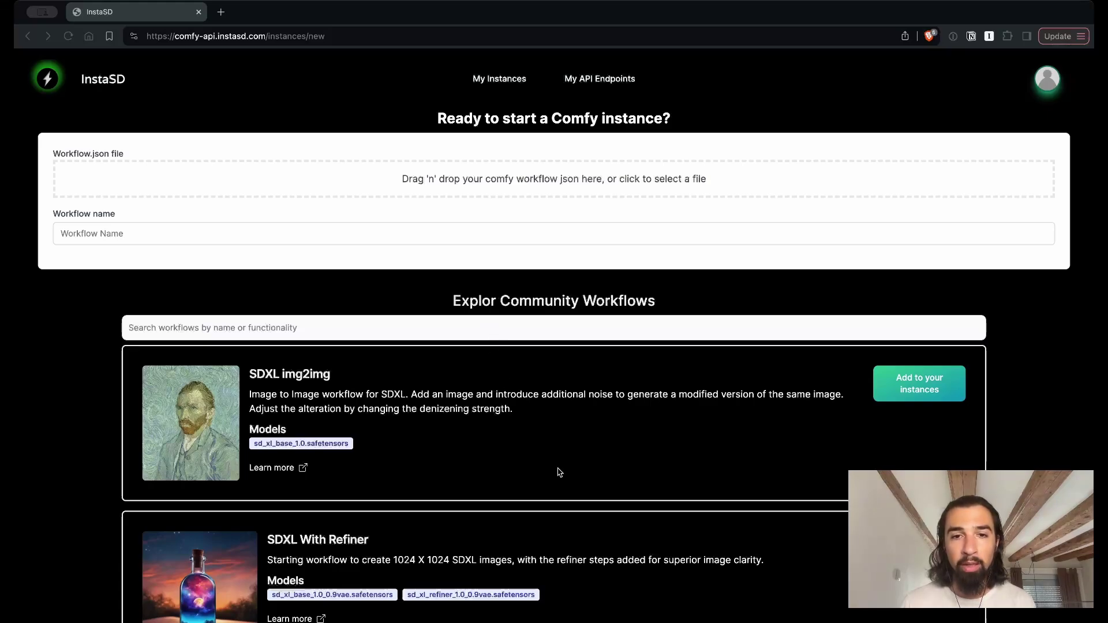
left_click_drag(513, 466, 454, 198)
type("Bru")
left_click(174, 278)
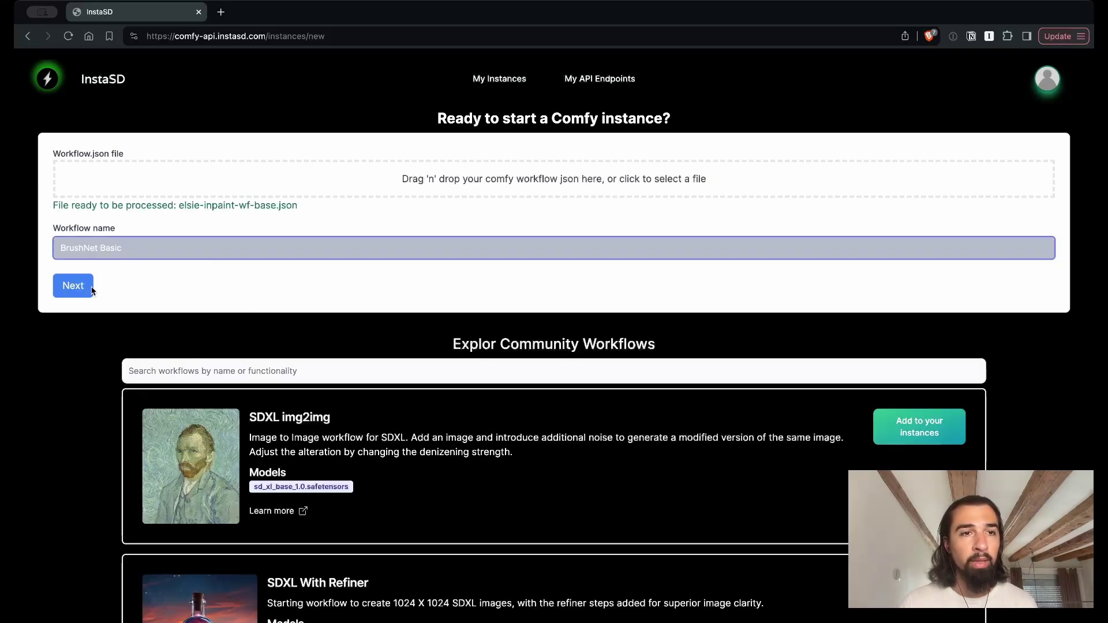
left_click(75, 290)
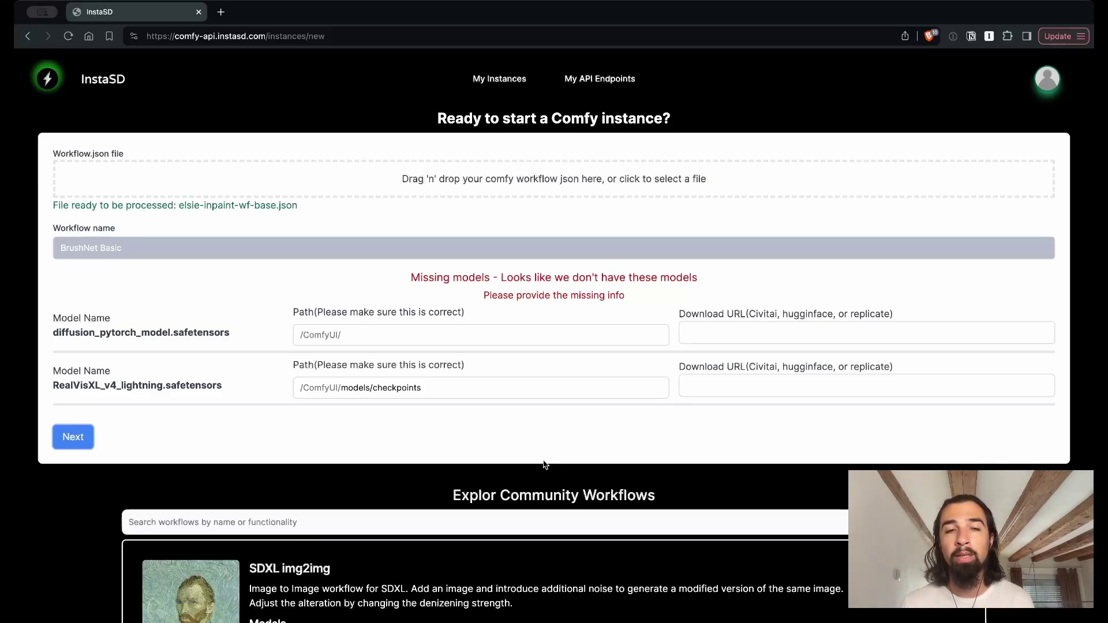
Set the first missing model's path to /ComfyUI/models/inpaint and submit the model details
left_click(411, 332)
type("models/inpaint")
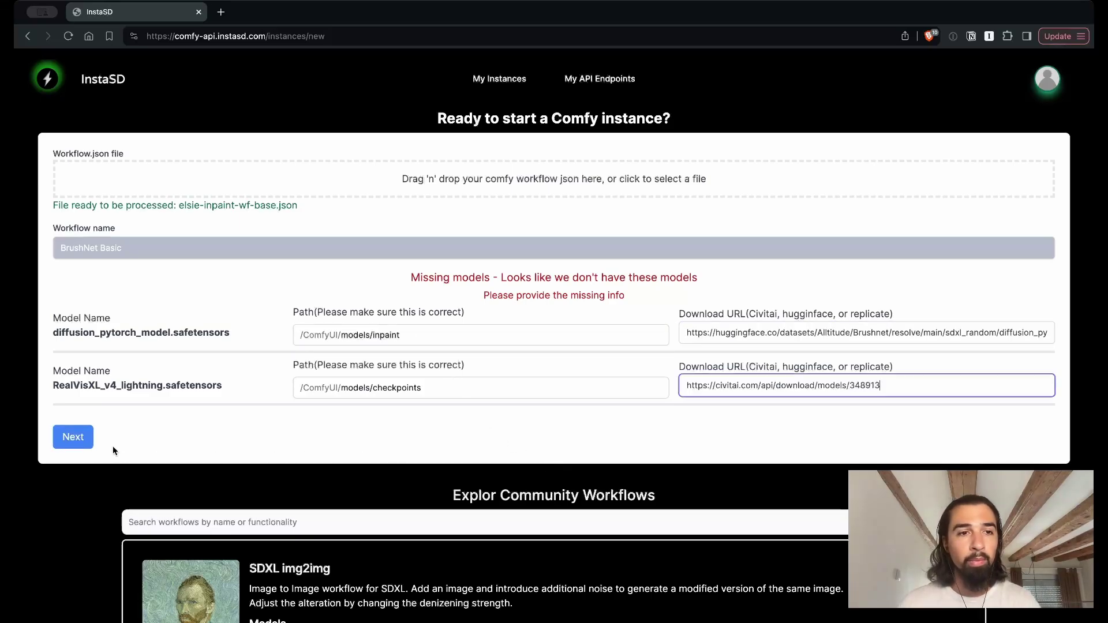
left_click(72, 437)
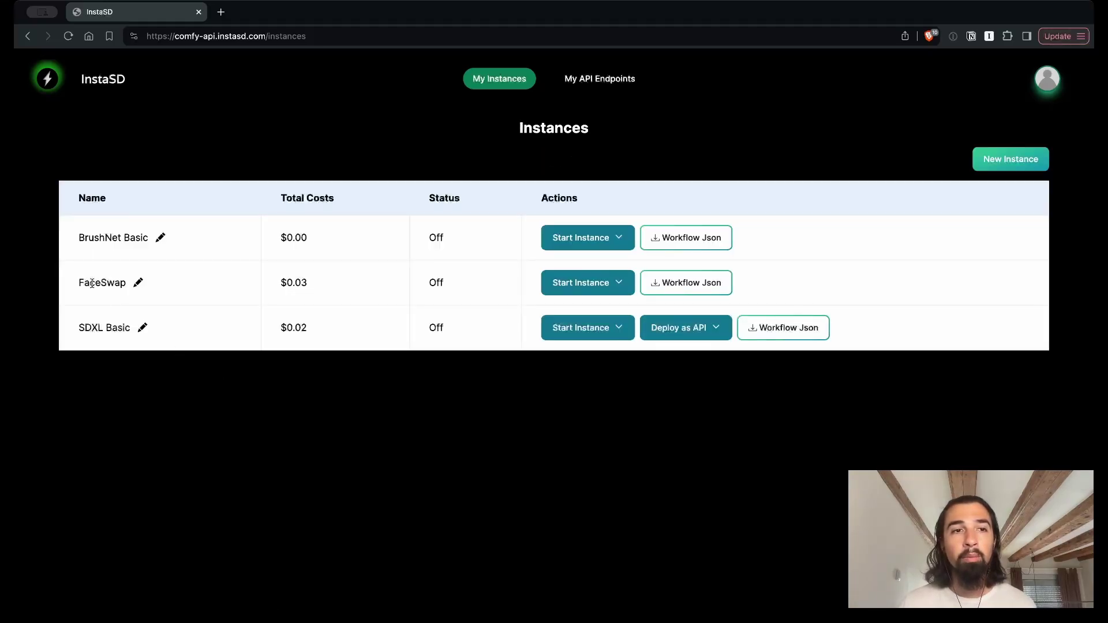
Start BrushNet Basic on a GPU size and save its inpainting workflow from ComfyUI
left_click(603, 247)
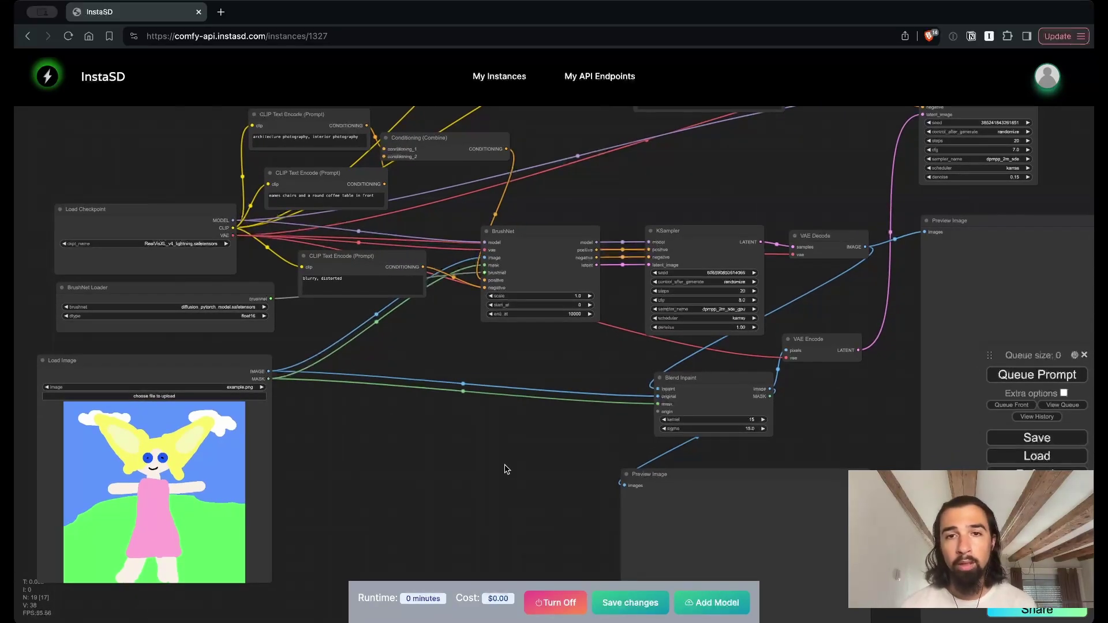
left_click_drag(507, 468, 491, 449)
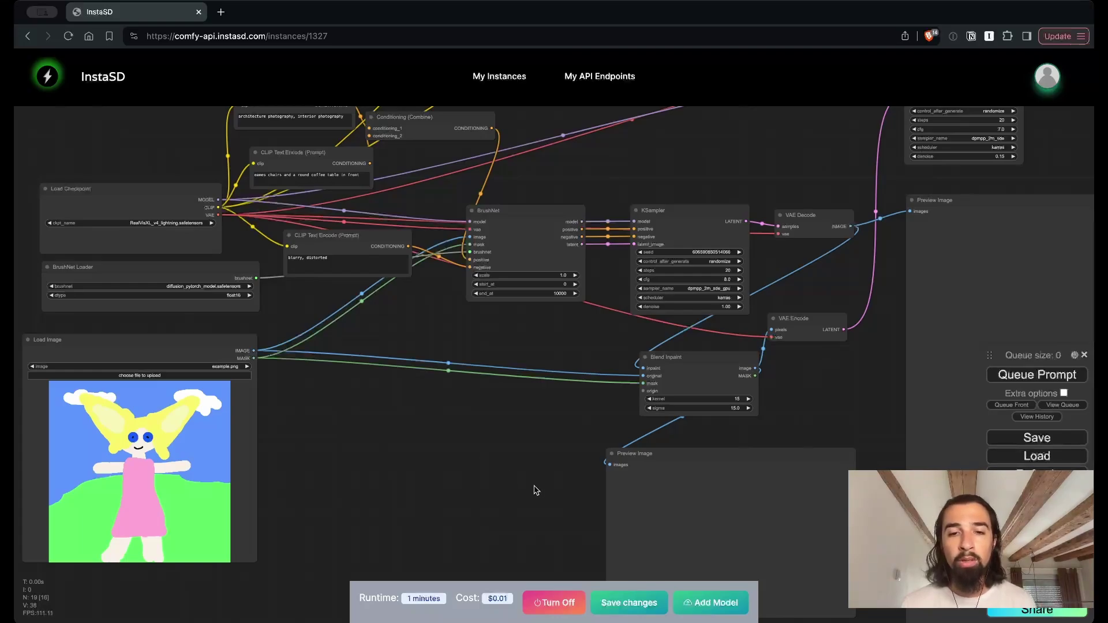
left_click(616, 603)
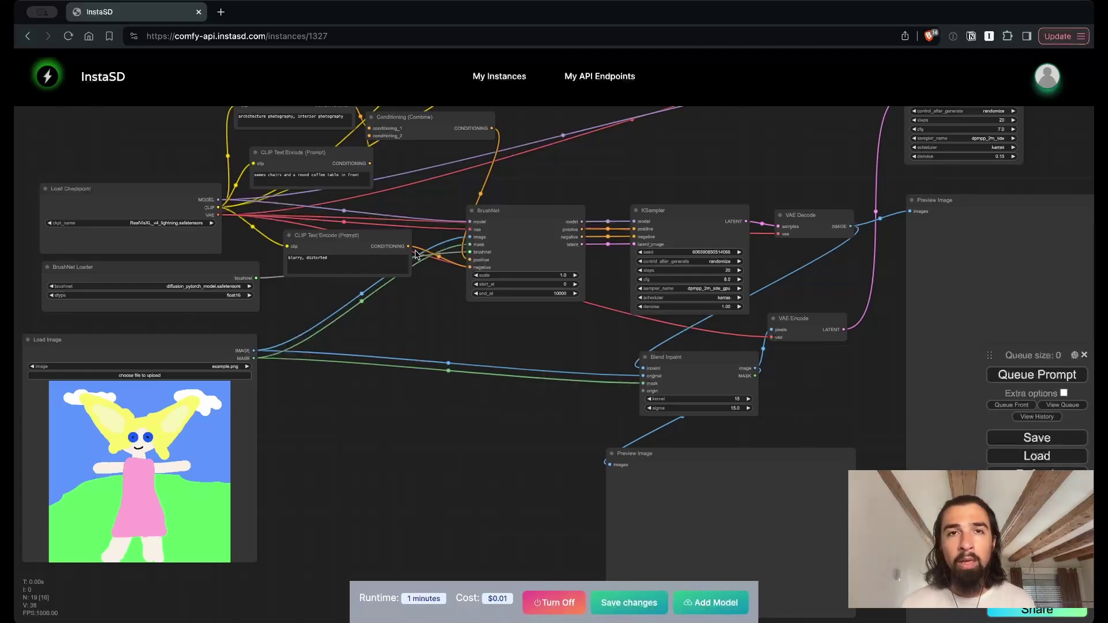
left_click(496, 77)
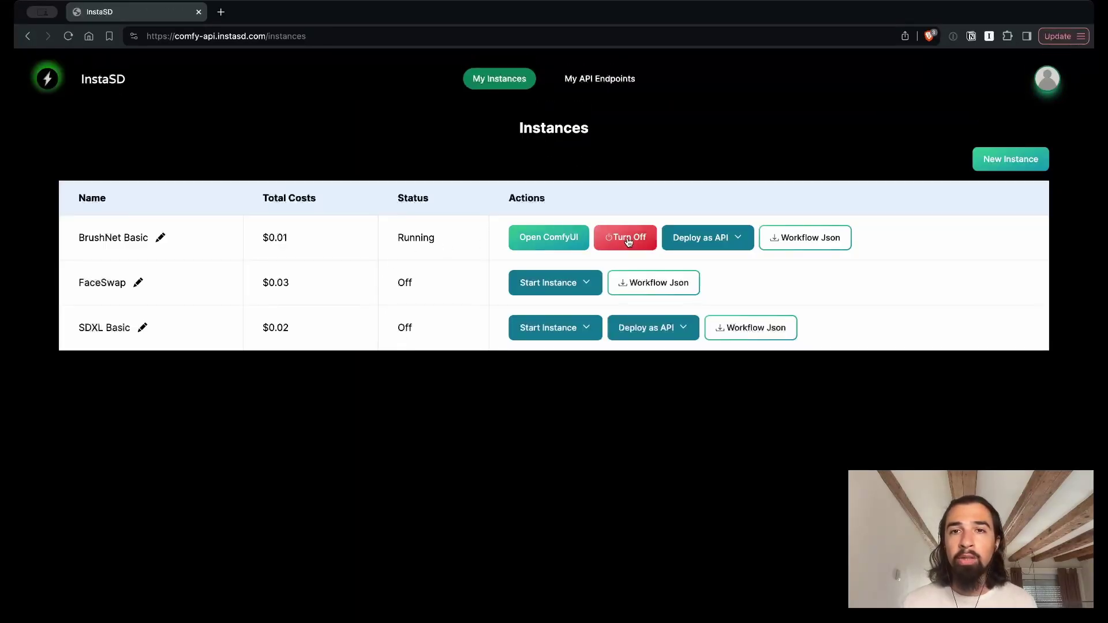
Deploy BrushNet Basic as an API on the Medium 48 GB size
left_click(737, 238)
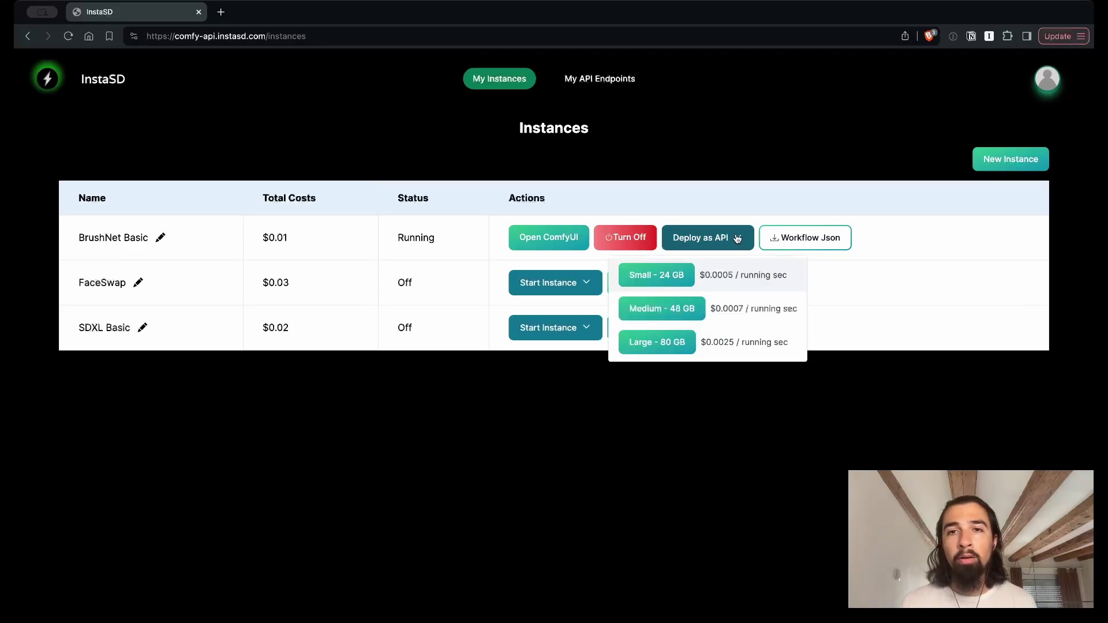
left_click(663, 309)
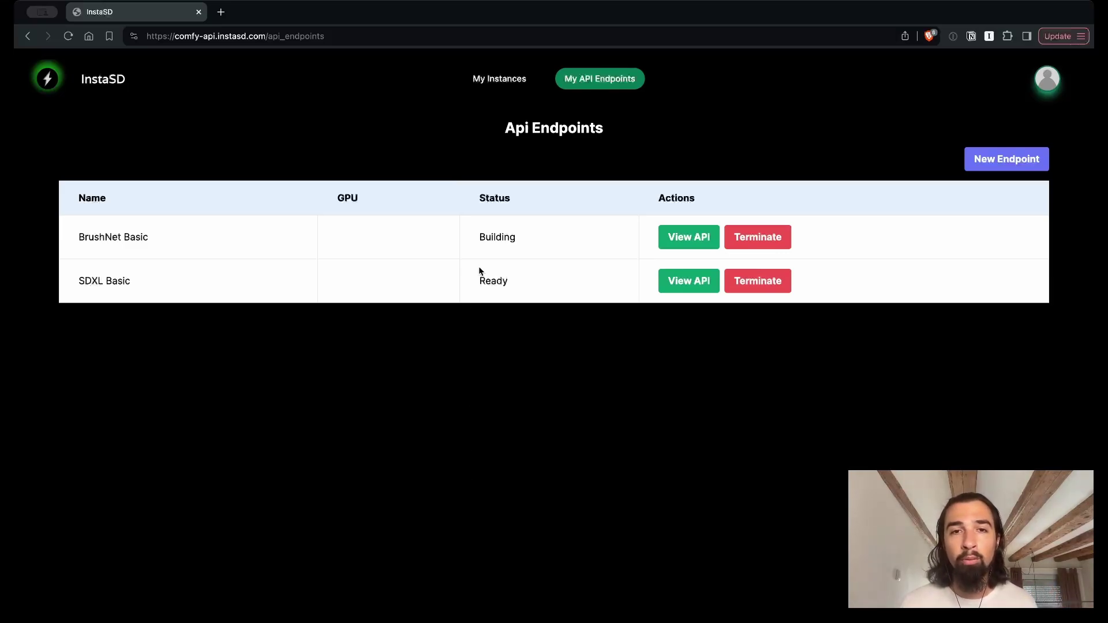
Open SDXL Basic's API details and review its endpoint URL, auth token, API JSON and prompt
left_click(686, 287)
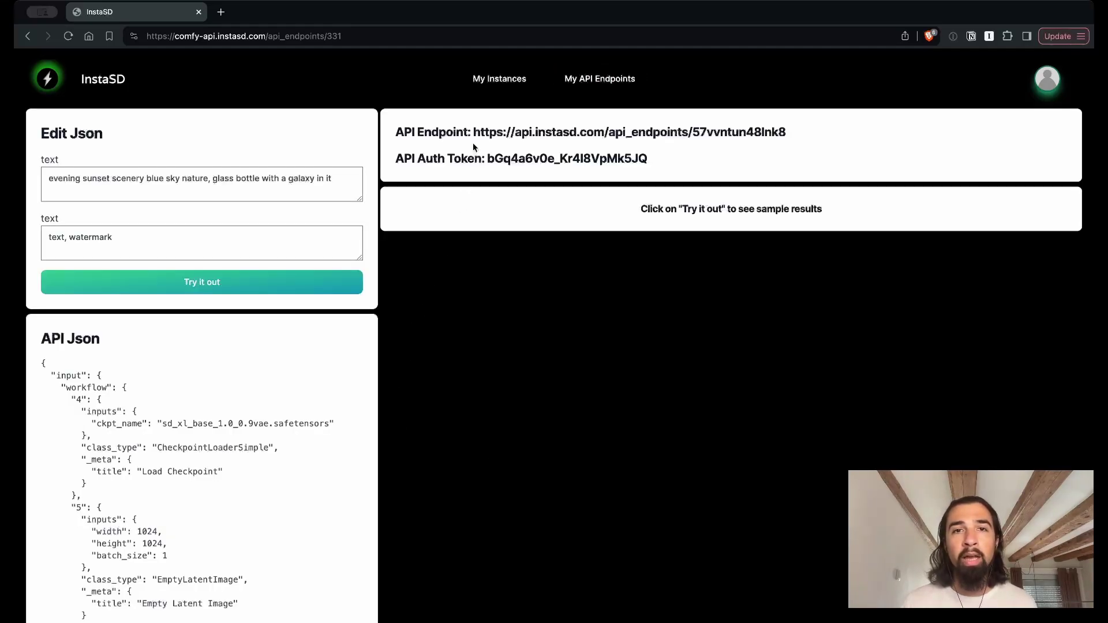
left_click_drag(472, 132, 788, 132)
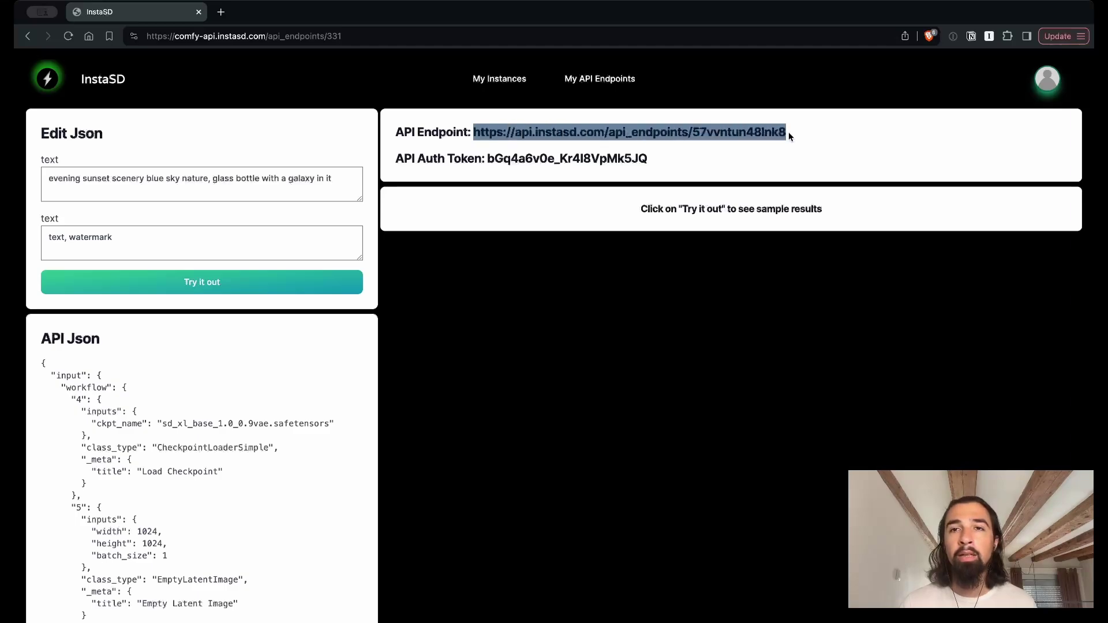
left_click(791, 132)
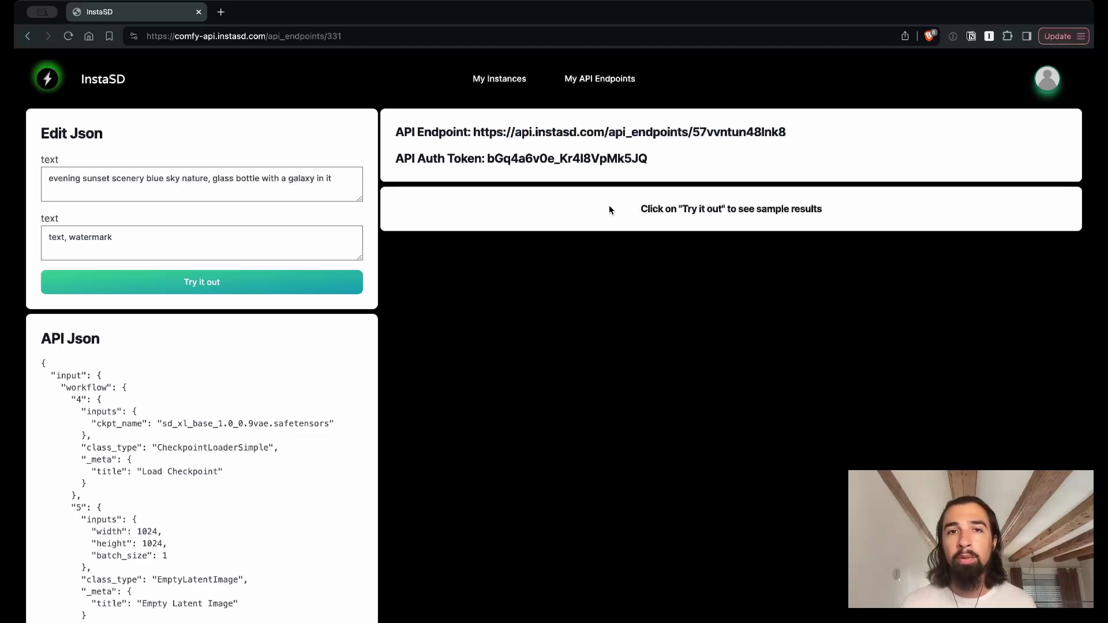
left_click_drag(489, 158, 663, 156)
left_click(663, 159)
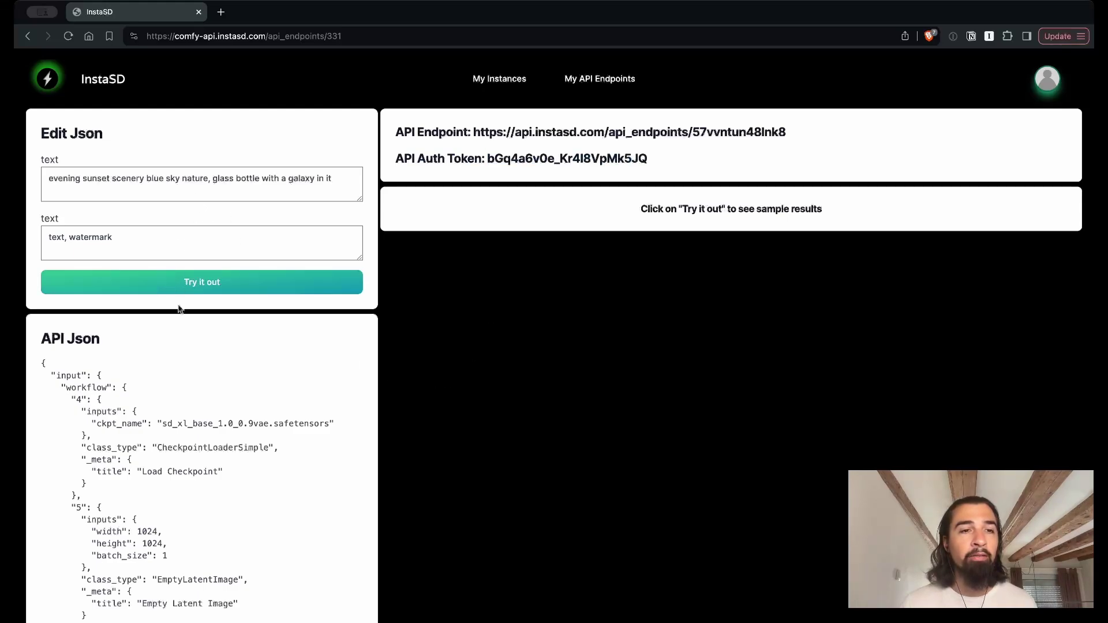
scroll(234, 453, "down", 3)
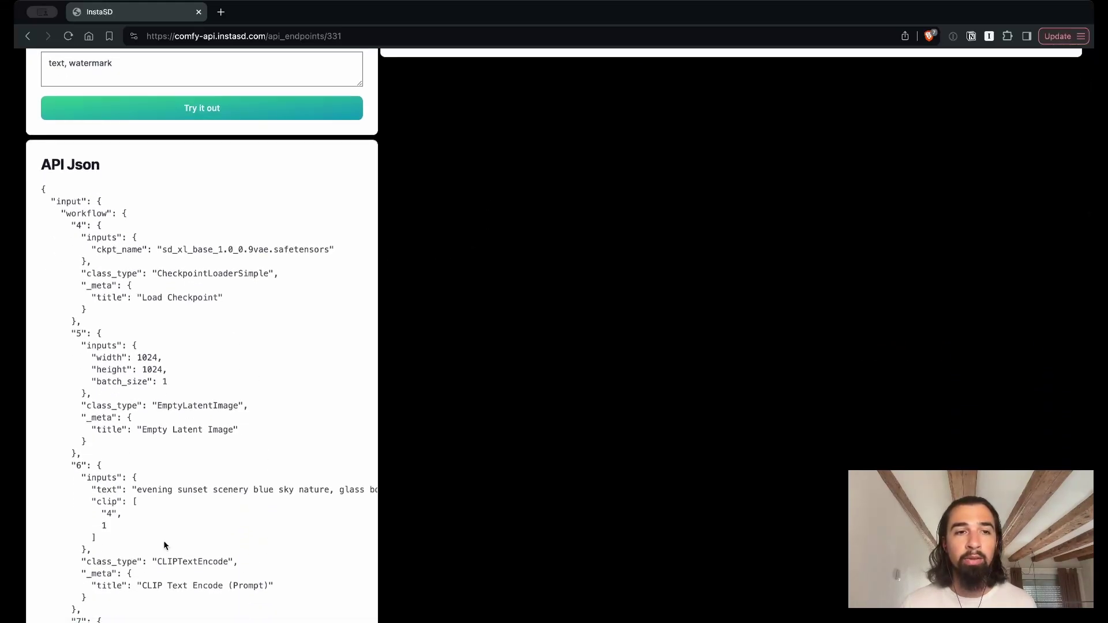
scroll(157, 385, "down", 2)
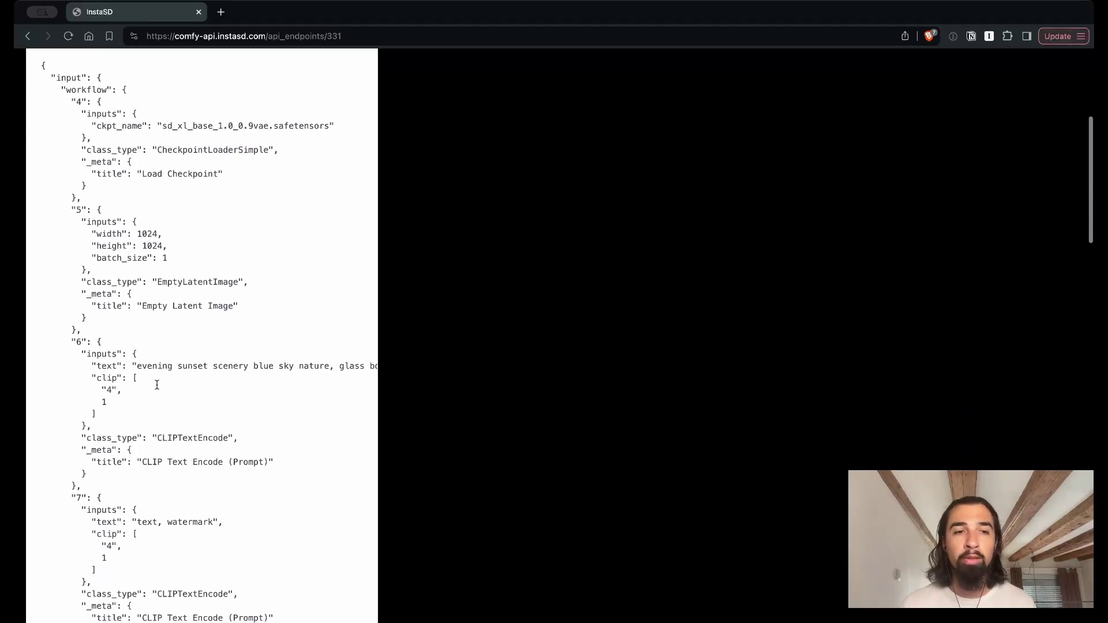
scroll(157, 384, "up", 5)
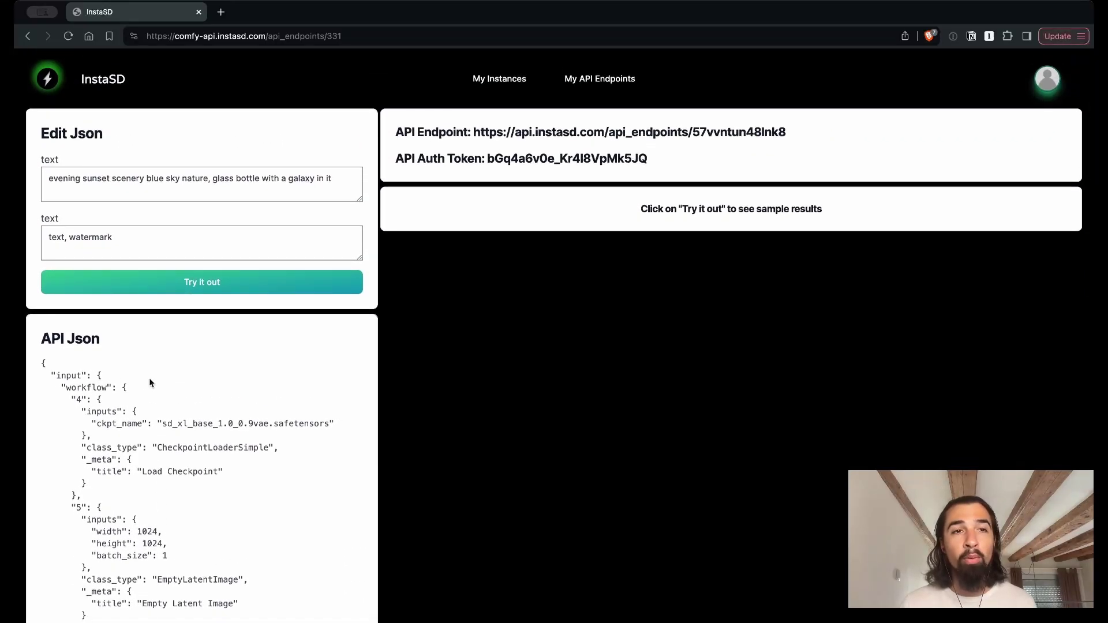
left_click(339, 188)
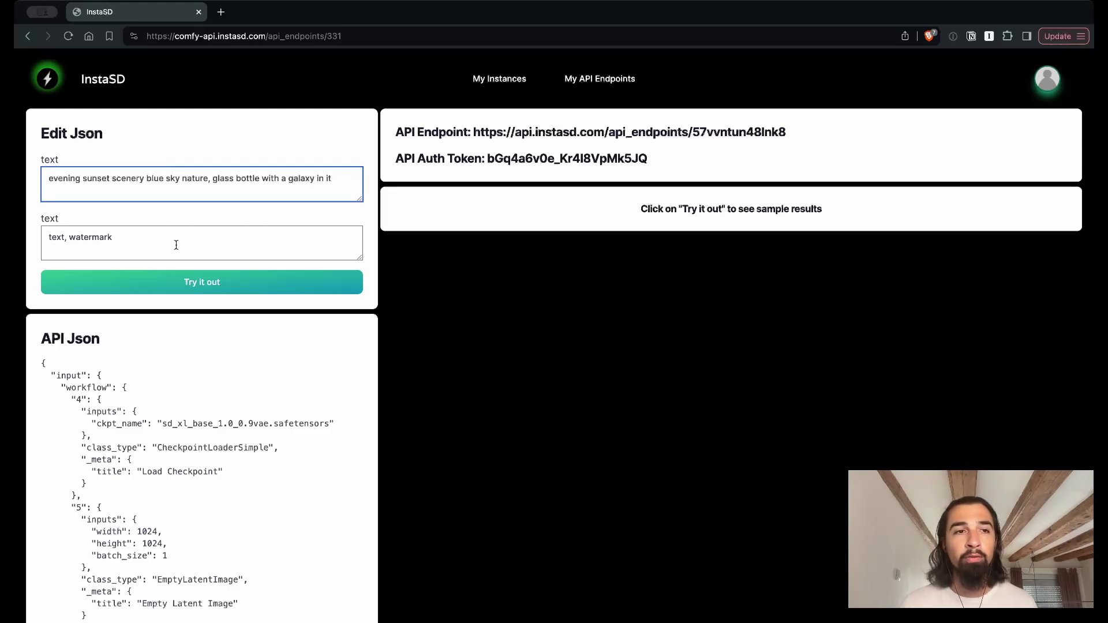
Send the galaxy-bottle prompt to the SDXL endpoint and view the returned sunset bottle image
left_click(203, 288)
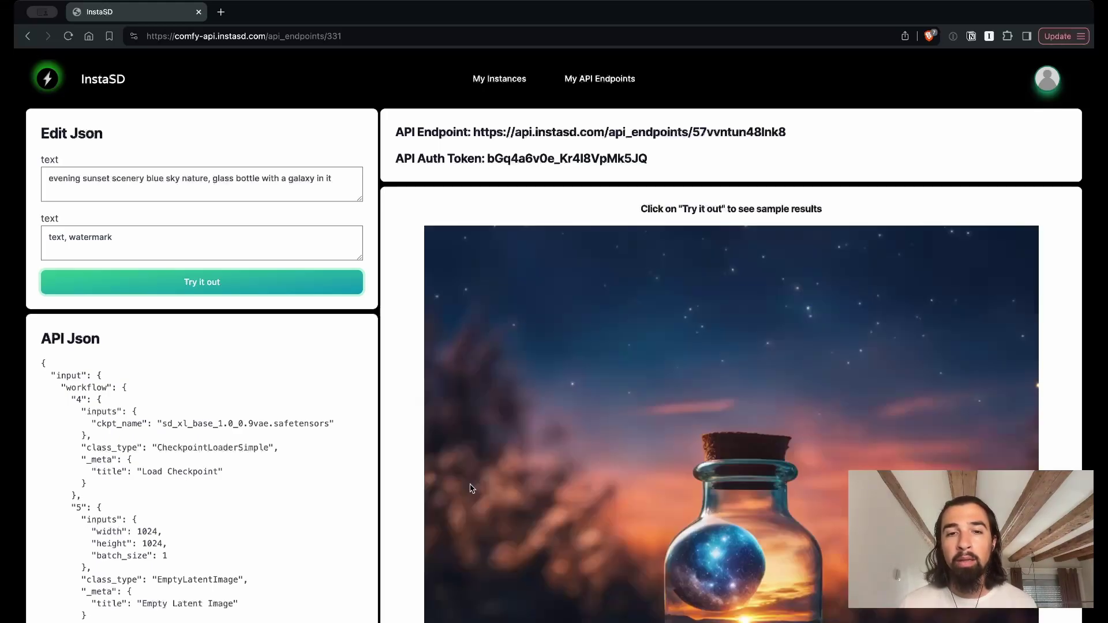
scroll(471, 488, "down", 3)
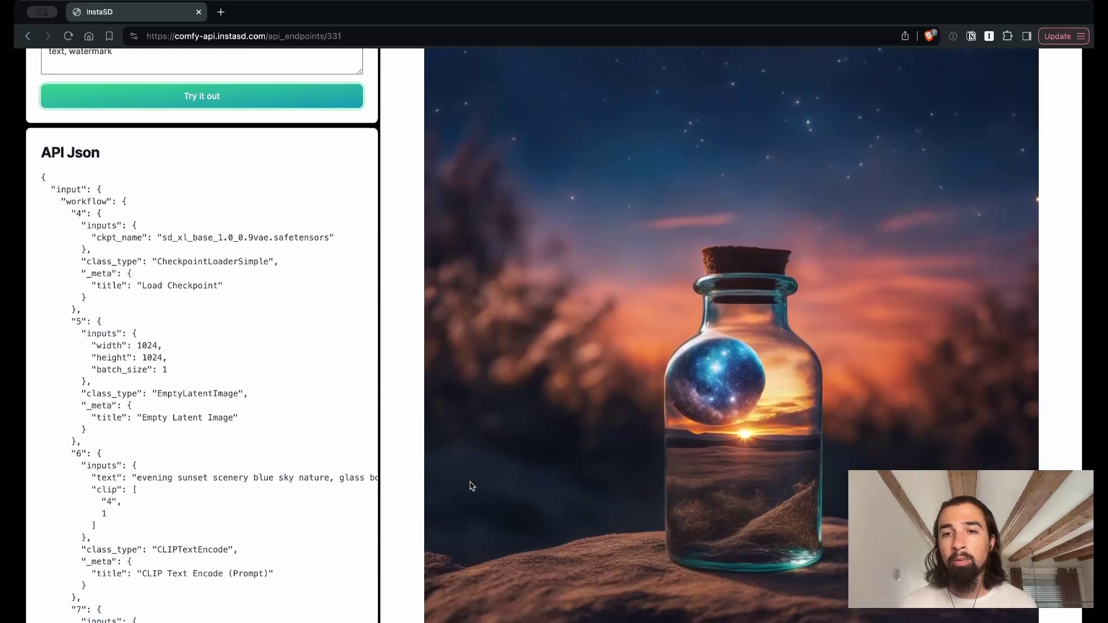